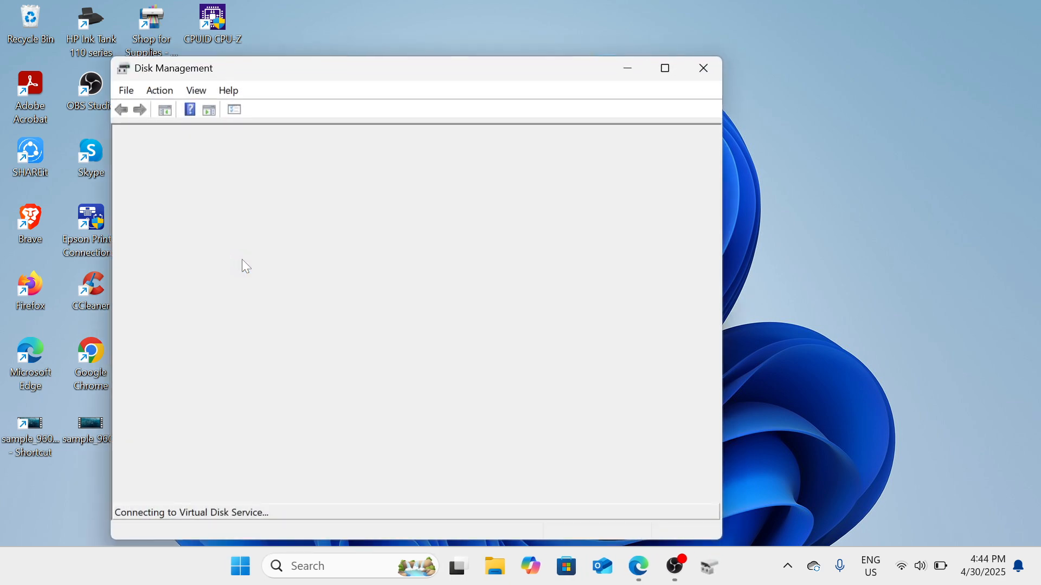
# Maximize the Disk Management window and open the shrink settings for the Local Disk (C:) volume
pyautogui.click(667, 69)
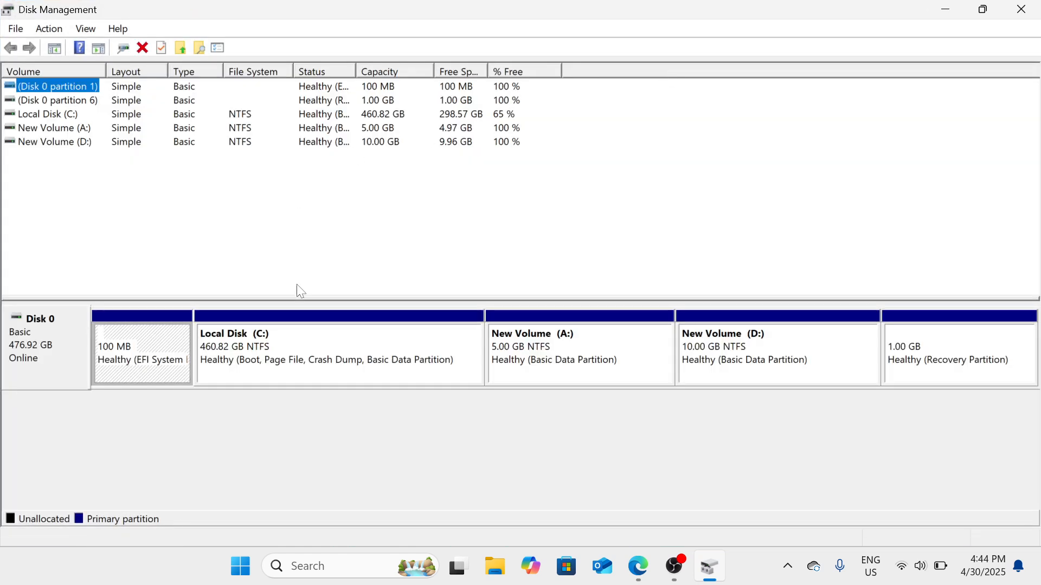
pyautogui.click(322, 366)
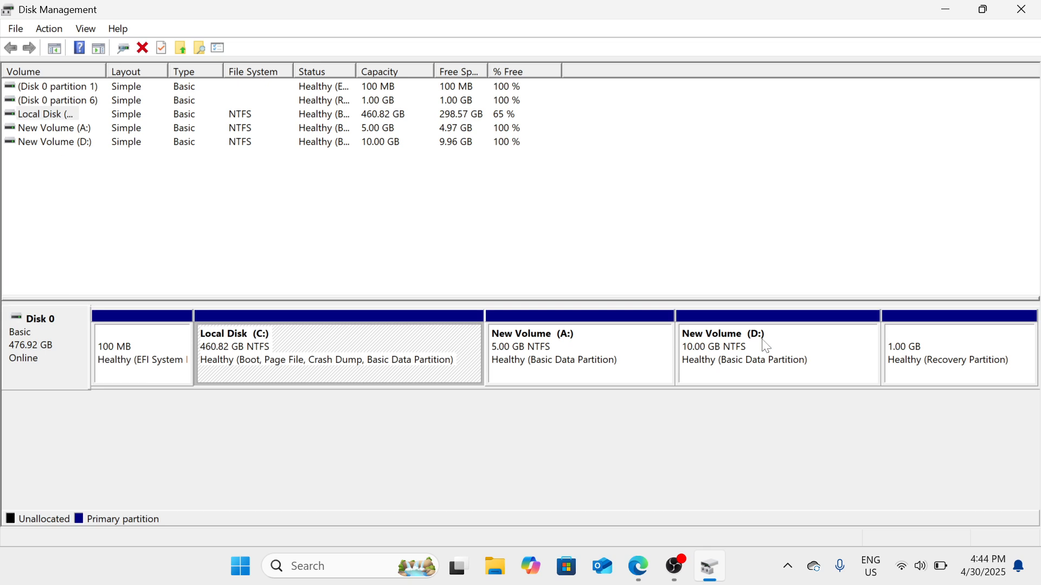
pyautogui.rightClick(334, 366)
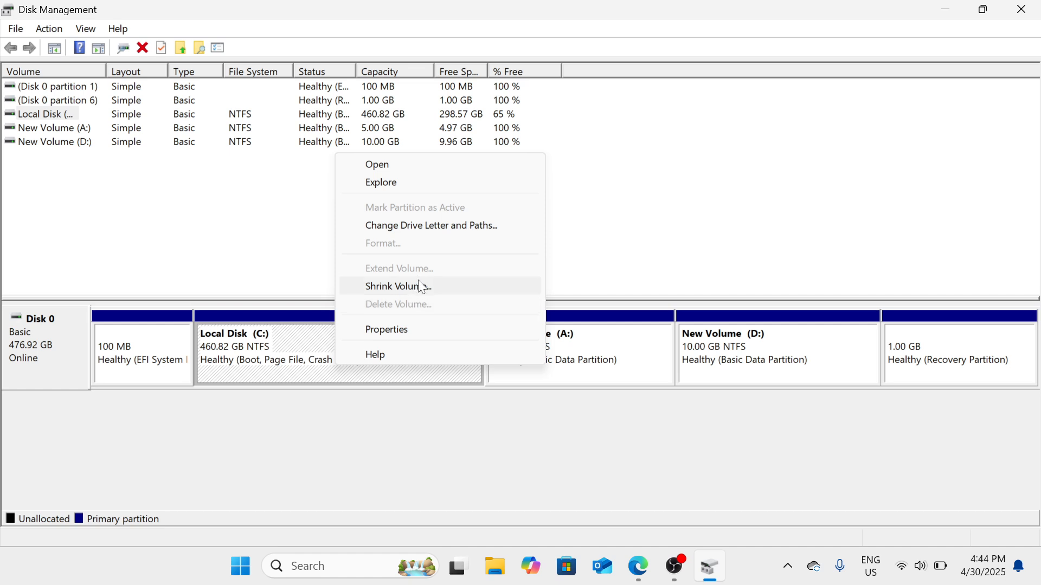
pyautogui.click(421, 294)
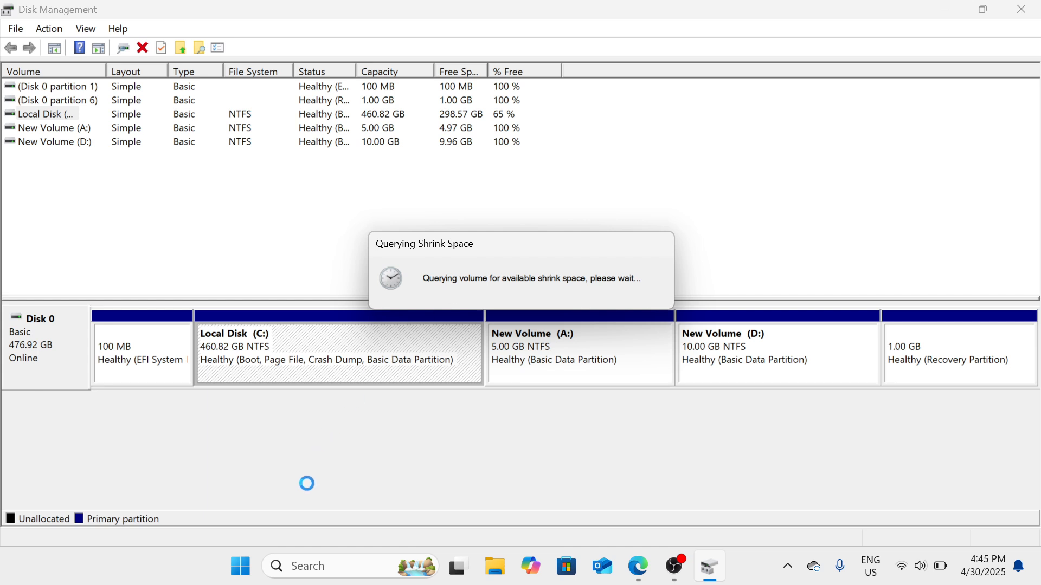
# Find and open Calculator, and move its window aside so the shrink size fields can be seen
pyautogui.click(318, 569)
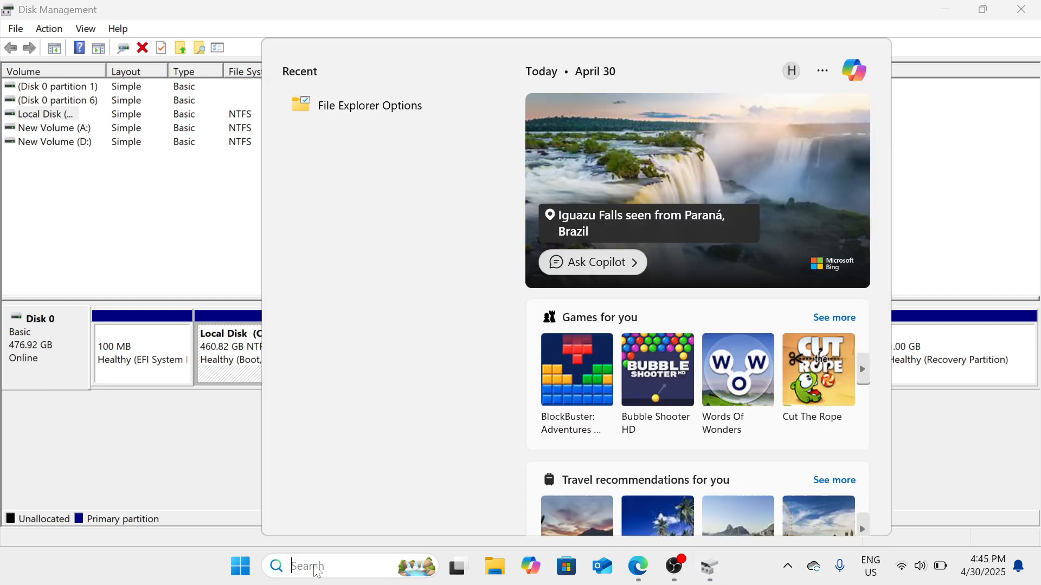
pyautogui.write('cal')
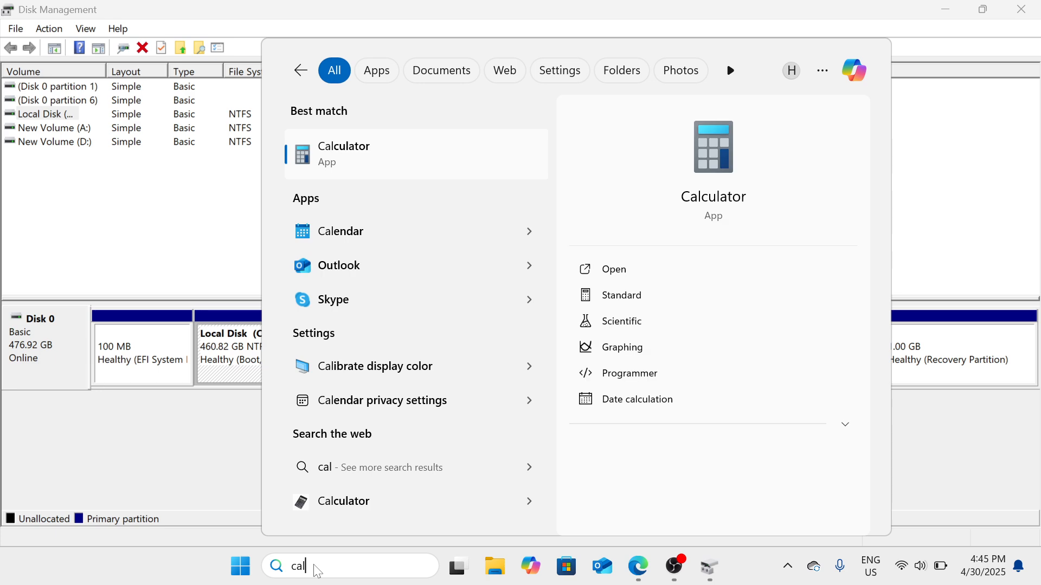
pyautogui.click(464, 151)
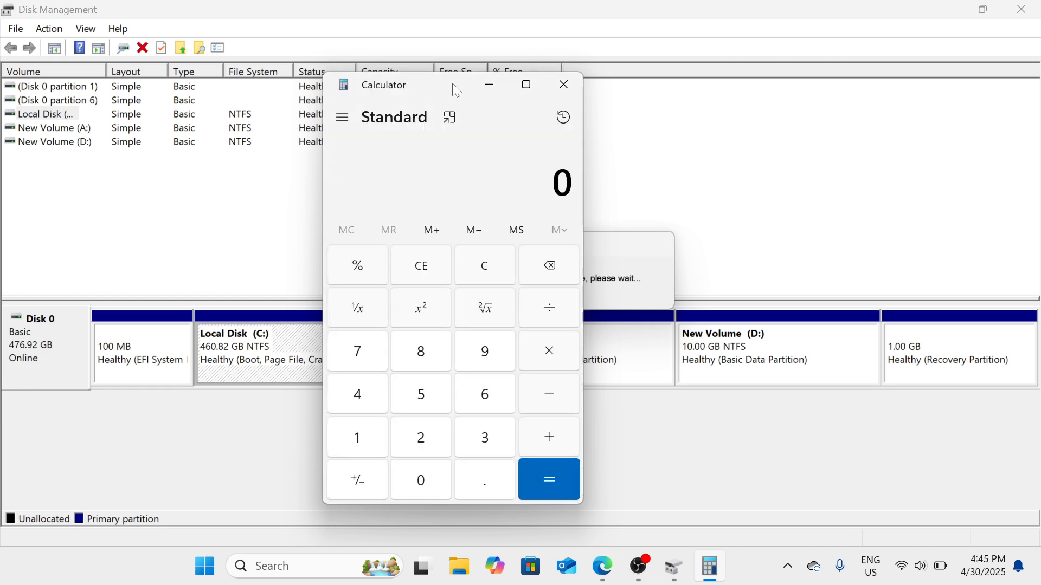
pyautogui.moveTo(456, 91); pyautogui.dragTo(324, 95)
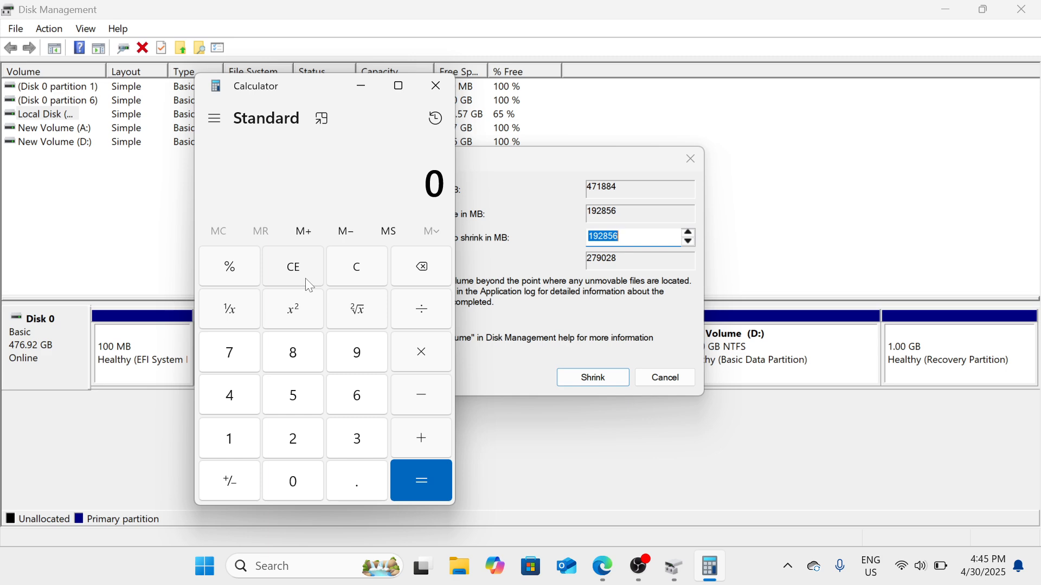
# Calculate 10 × 1024 to convert 10 GB into megabytes
pyautogui.click(241, 440)
pyautogui.click(294, 493)
pyautogui.click(439, 362)
pyautogui.write('1024')
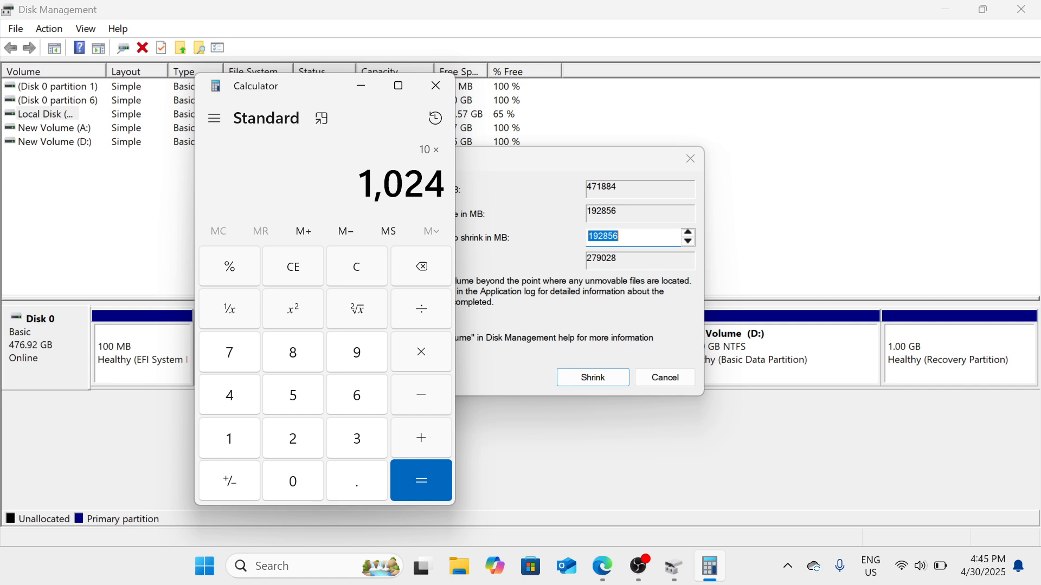
pyautogui.click(424, 480)
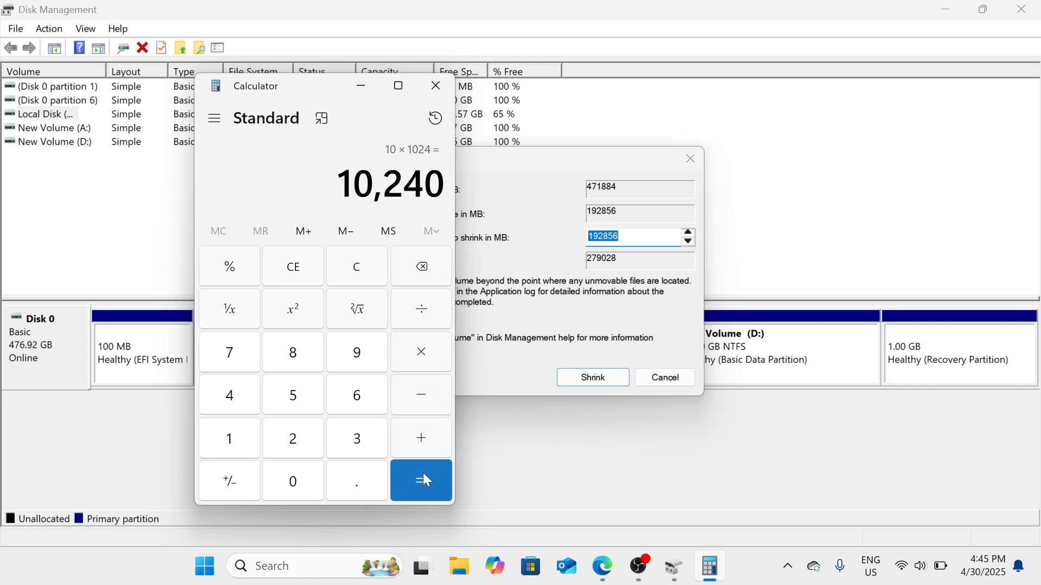
# Try to copy the calculated result into the amount of space to shrink for C:
pyautogui.moveTo(337, 184); pyautogui.dragTo(447, 189)
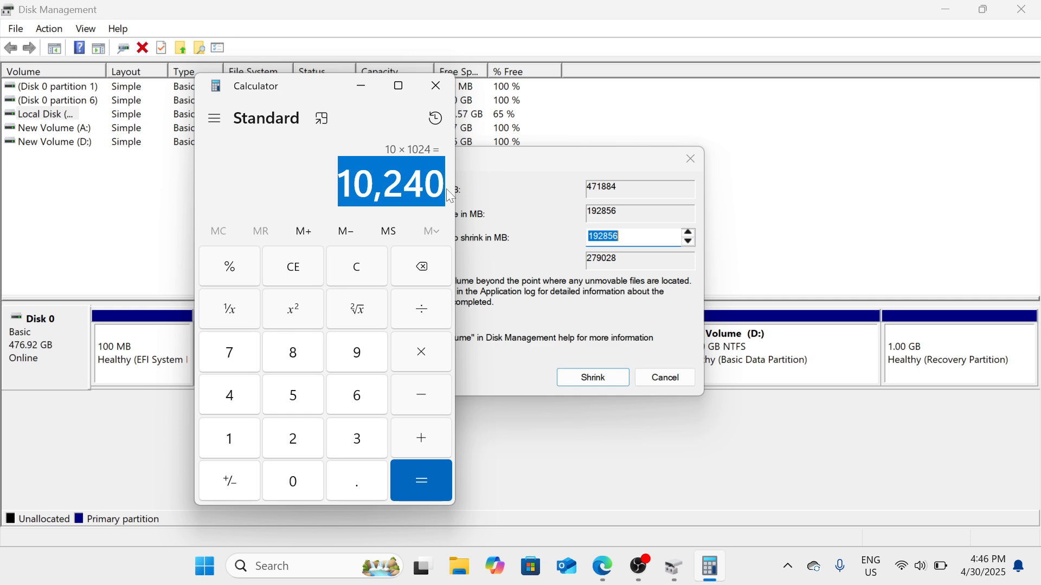
pyautogui.click(641, 237)
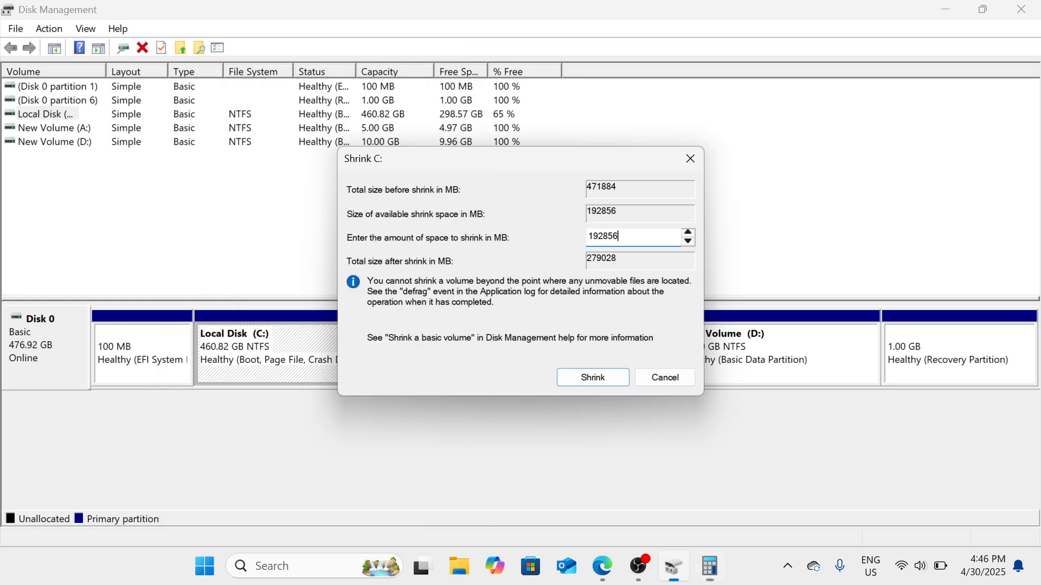
pyautogui.hotkey('ctrl', 'a')
pyautogui.hotkey('ctrl', 'v')
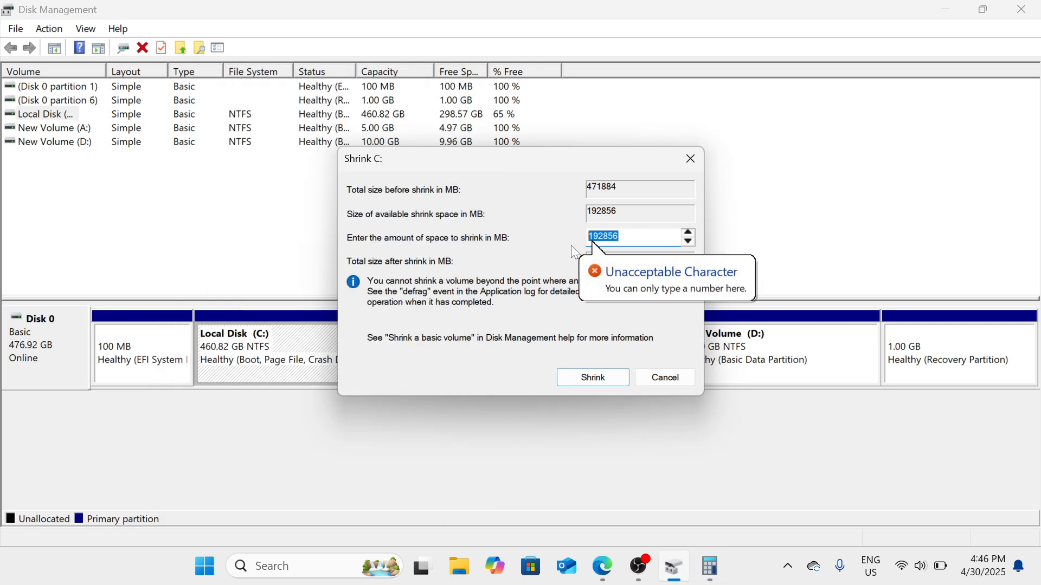
# Check the calculated result again and shrink the C: volume by 10240 MB
pyautogui.click(710, 567)
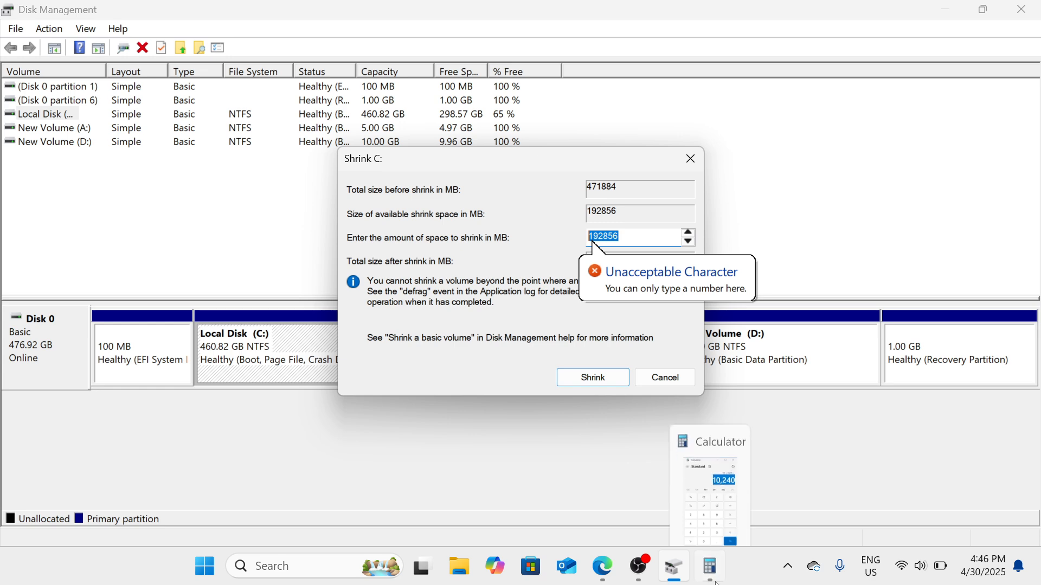
pyautogui.click(710, 567)
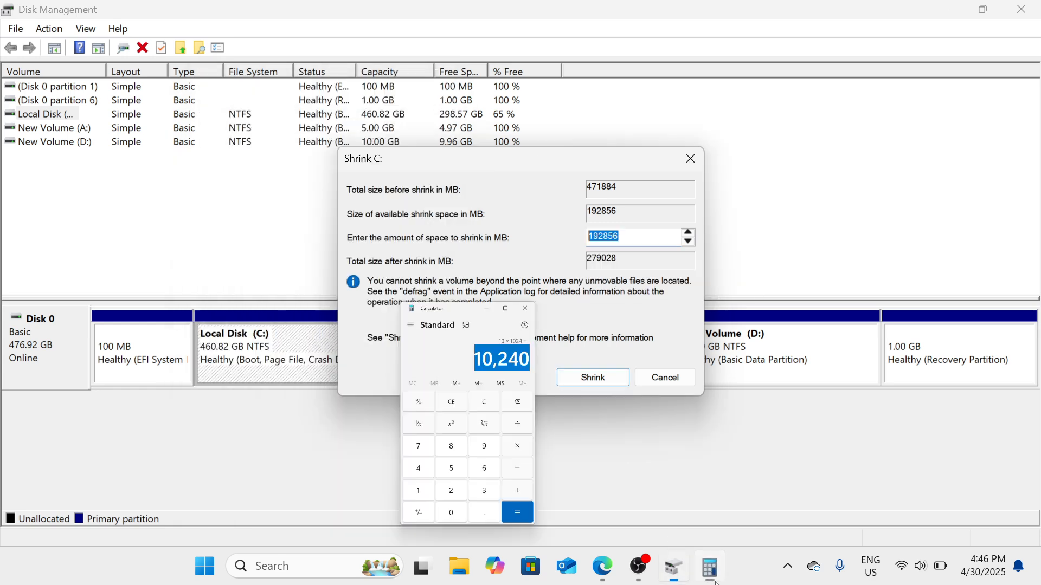
pyautogui.write('10240')
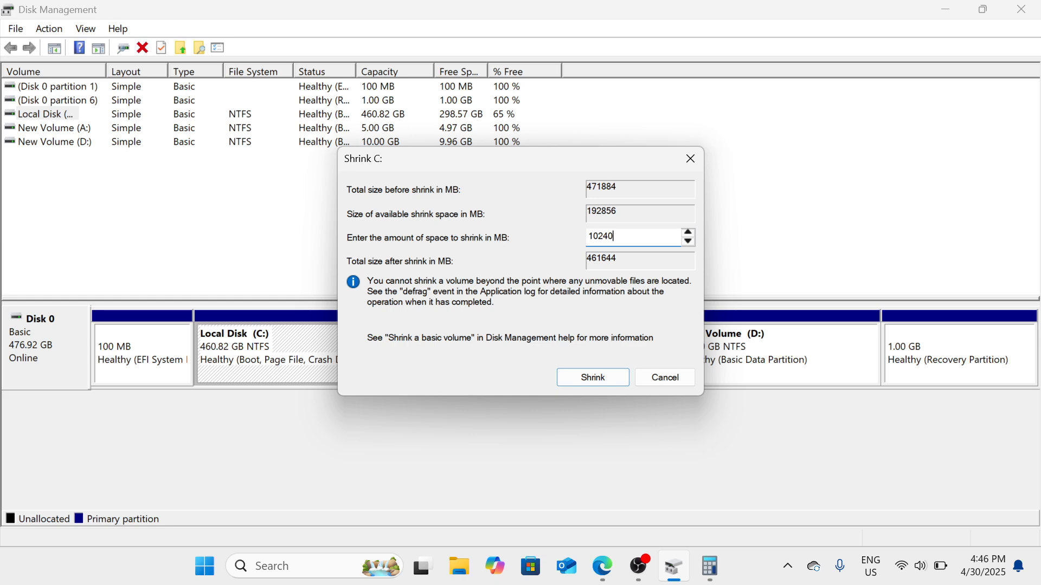
pyautogui.click(606, 388)
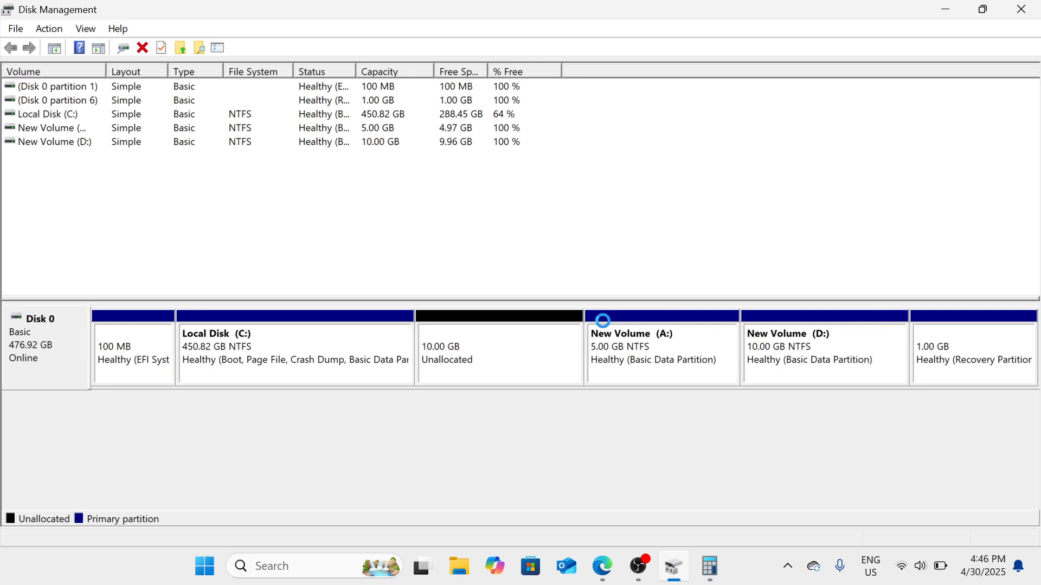
# Start a new simple volume on the 10 GB unallocated space, accepting the full size of 10239 MB
pyautogui.rightClick(453, 355)
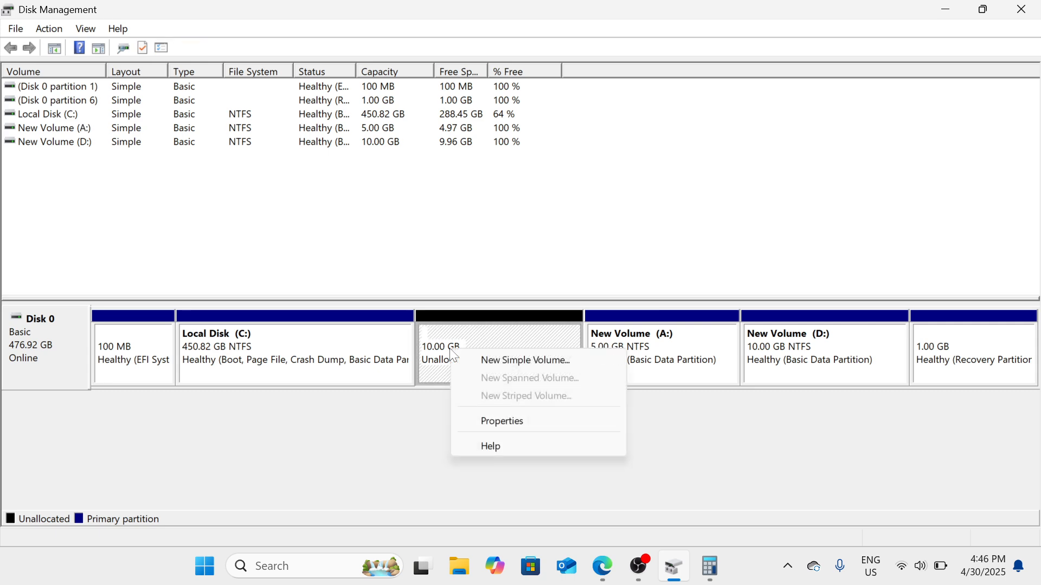
pyautogui.click(497, 366)
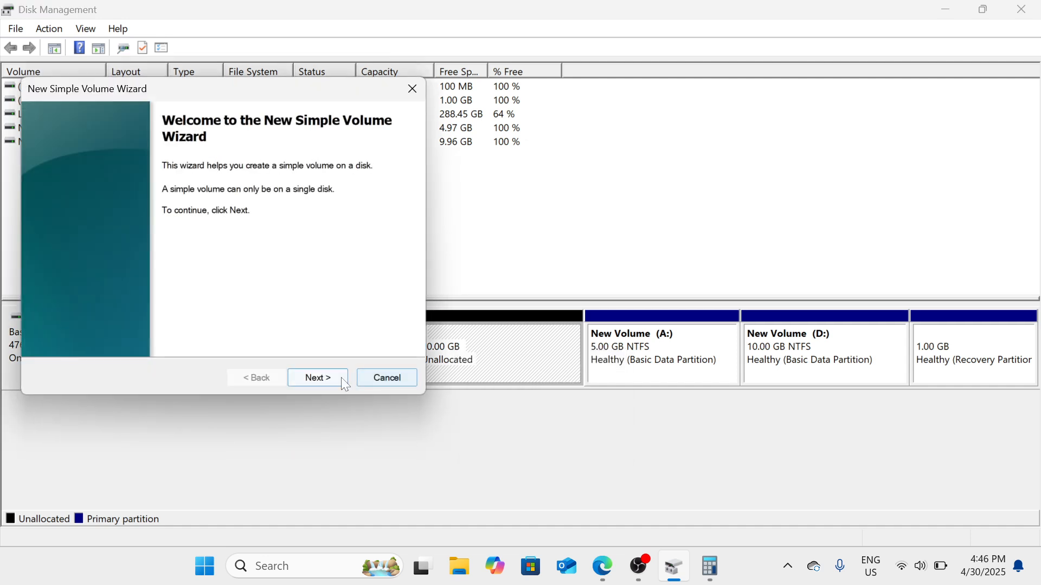
pyautogui.click(338, 384)
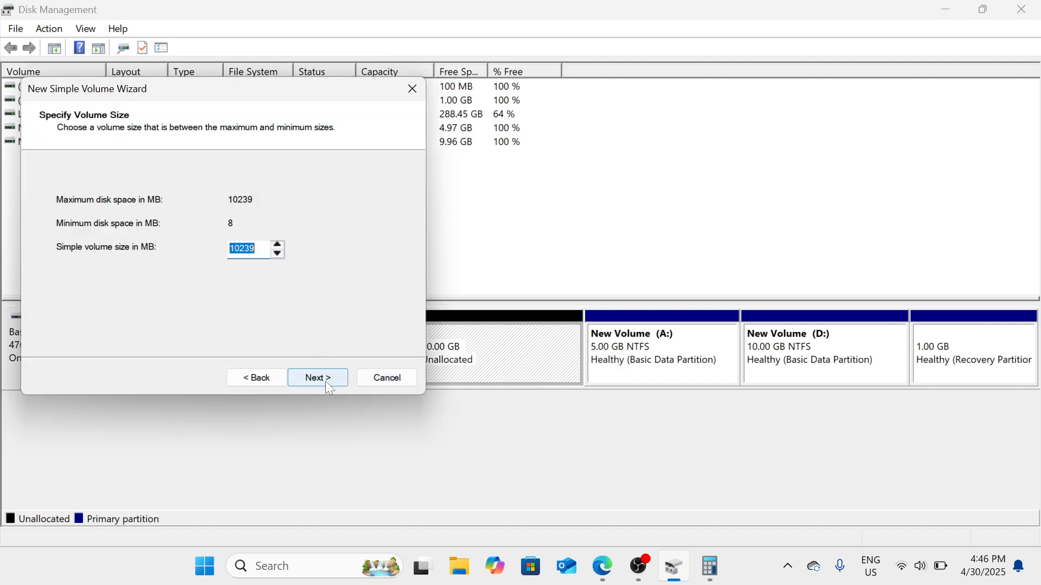
pyautogui.click(326, 382)
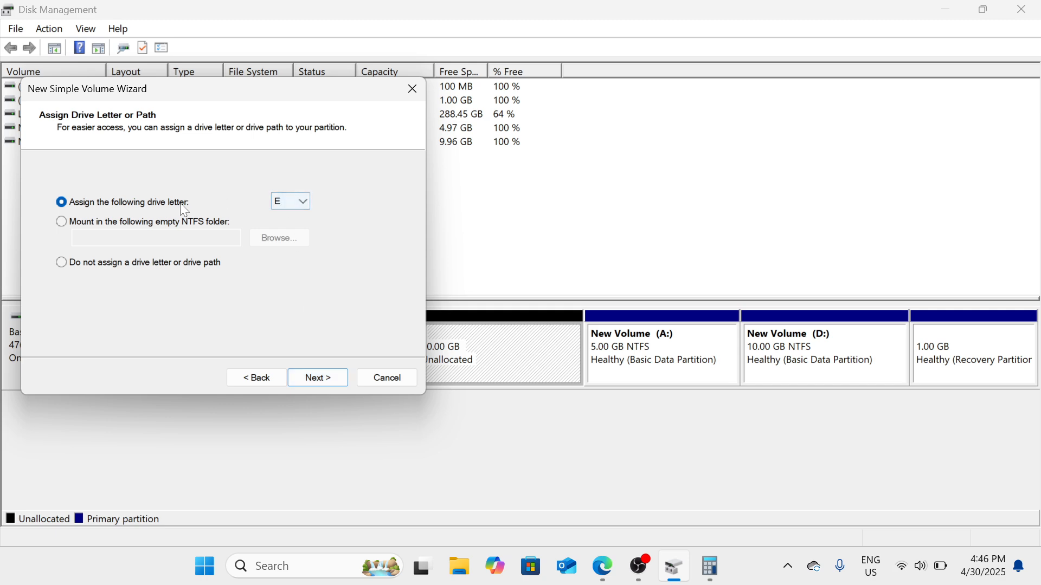
# Assign drive letter B to the new volume and continue to the format settings
pyautogui.click(301, 204)
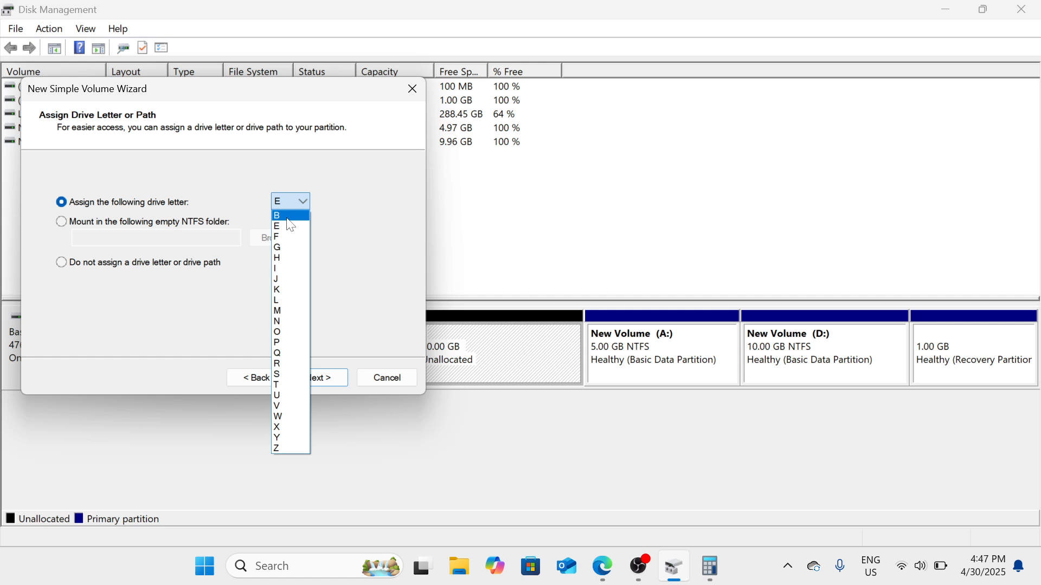
pyautogui.click(287, 217)
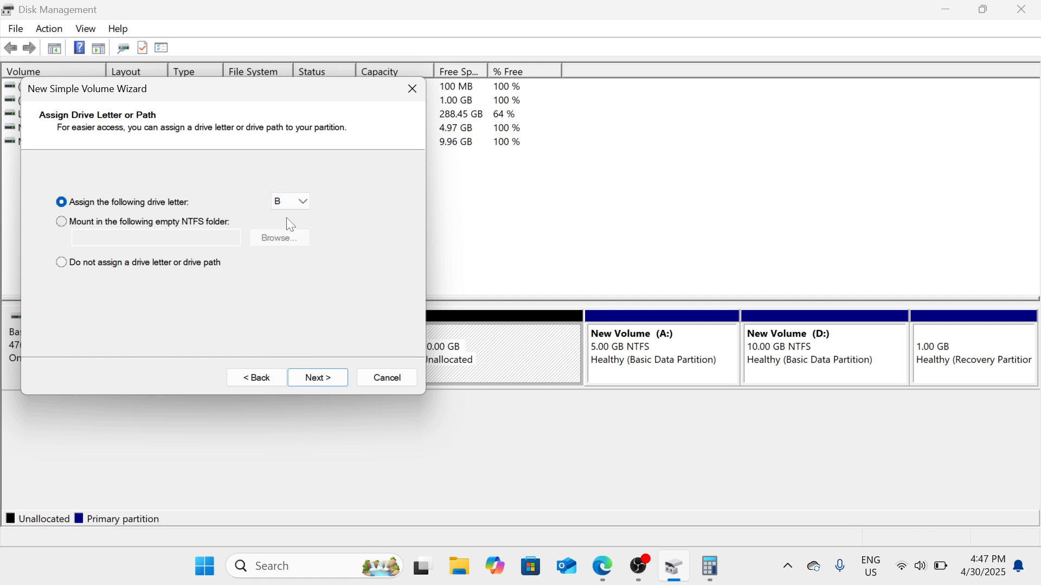
pyautogui.click(339, 383)
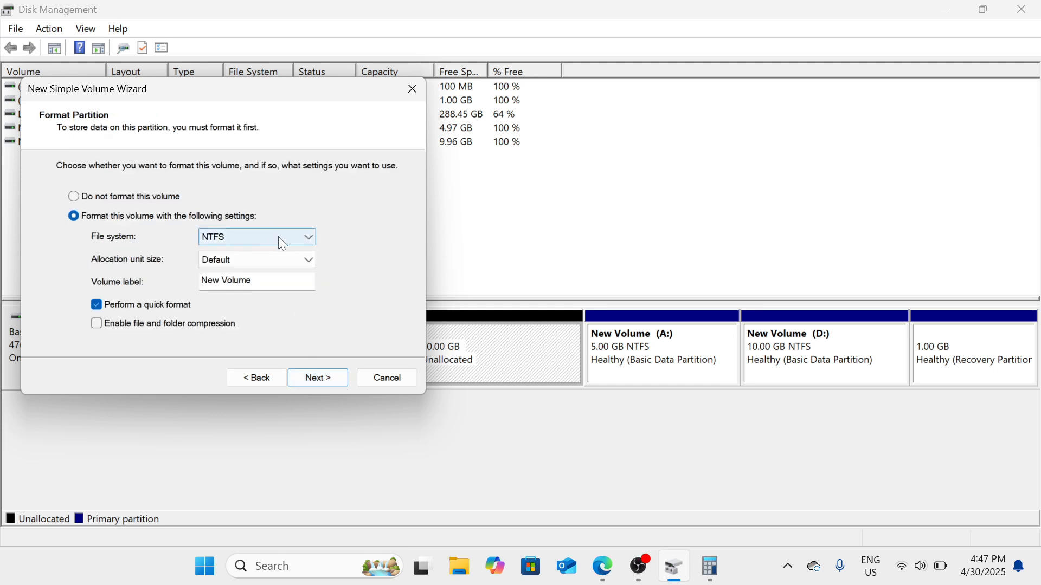
# Format the new volume as NTFS with the remaining default settings and finish creating it
pyautogui.click(312, 239)
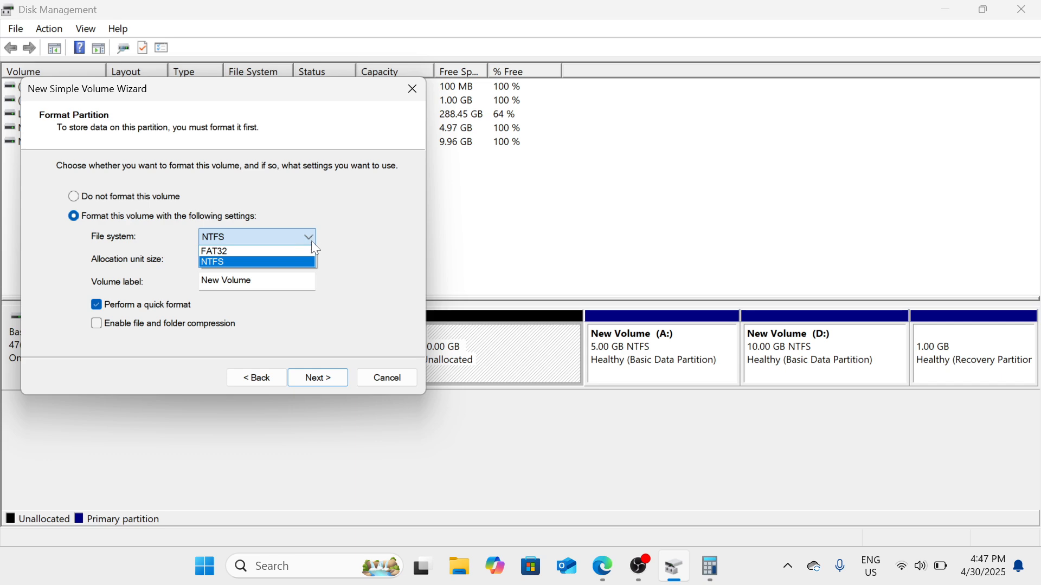
pyautogui.click(307, 262)
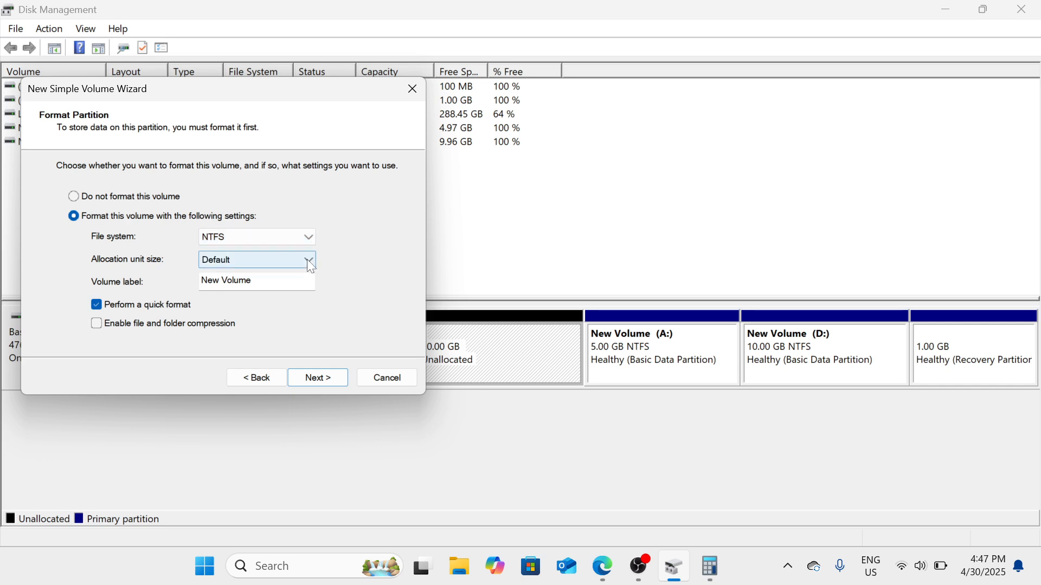
pyautogui.click(319, 380)
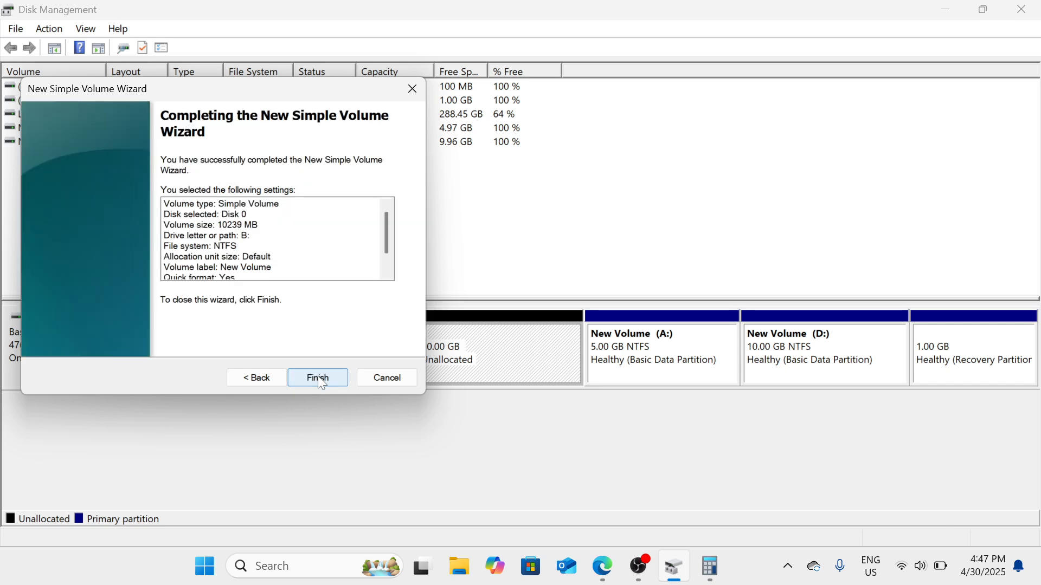
pyautogui.click(320, 379)
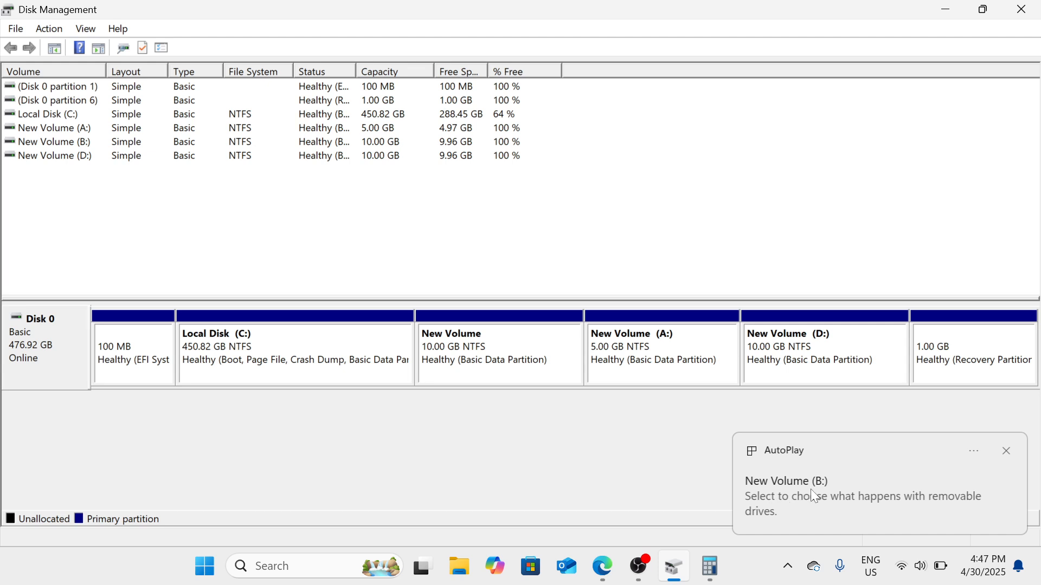
# Switch to File Explorer and view the drives under This PC to check for the new B: volume
pyautogui.click(460, 568)
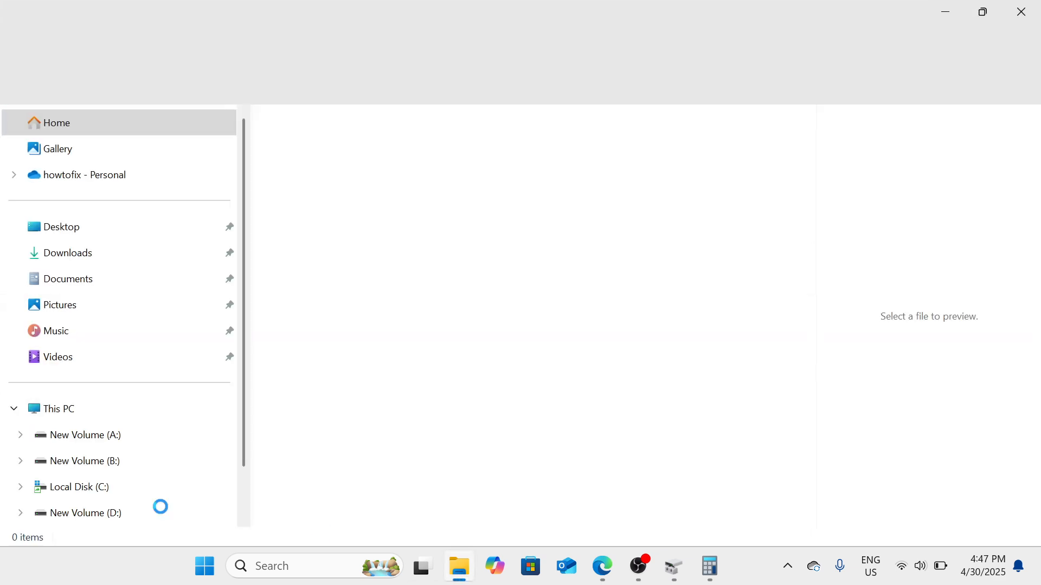
pyautogui.click(80, 415)
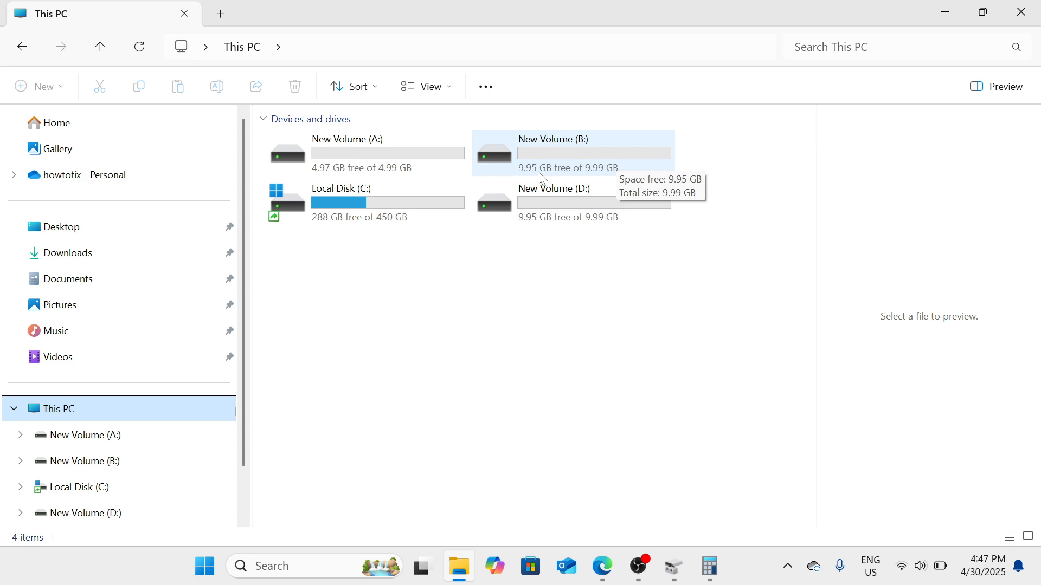
pyautogui.click(648, 578)
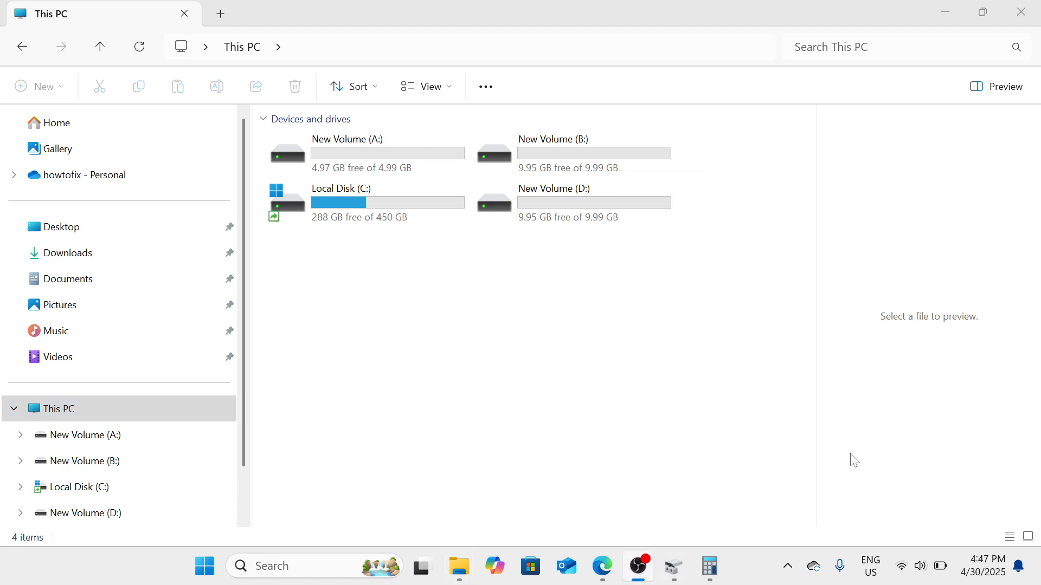